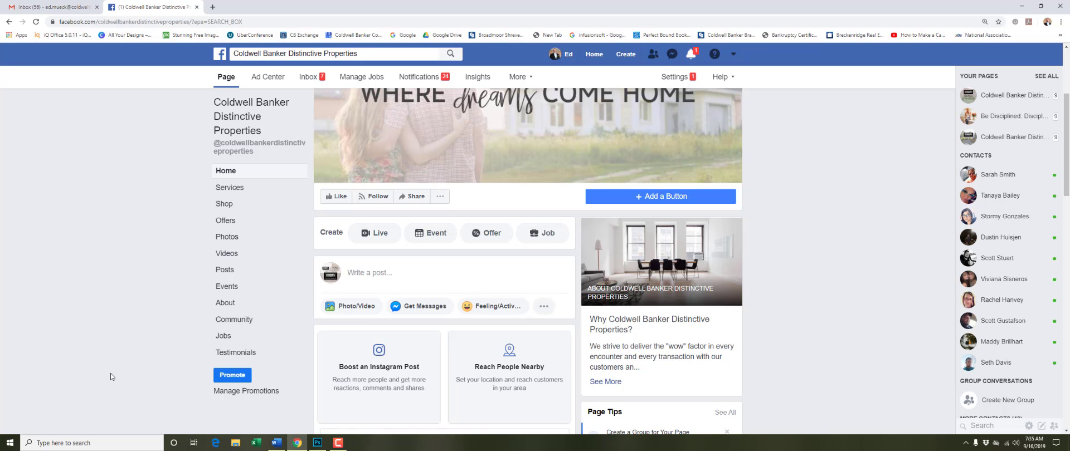
# Step: Create a new page event and upload the GettyImages Open House photo as its picture
pyautogui.scroll(2, 174, 354)
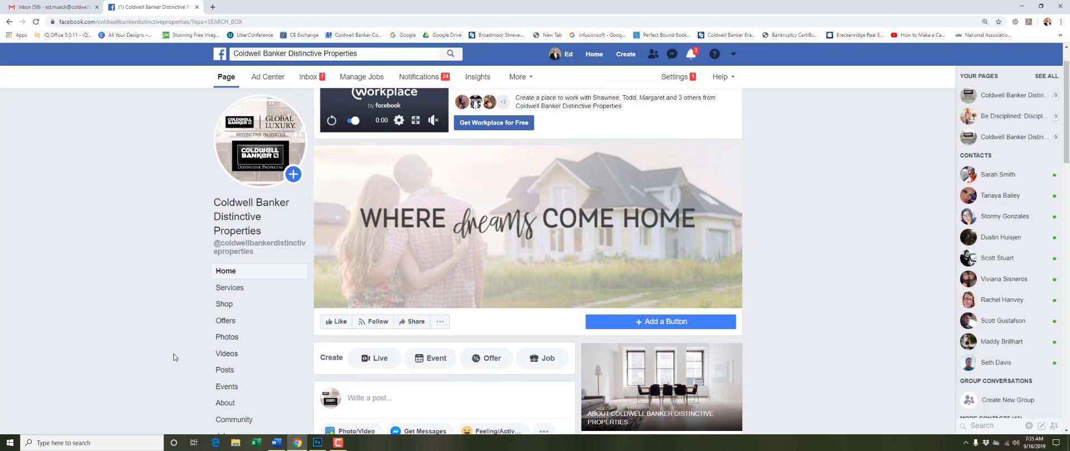
pyautogui.scroll(1, 173, 353)
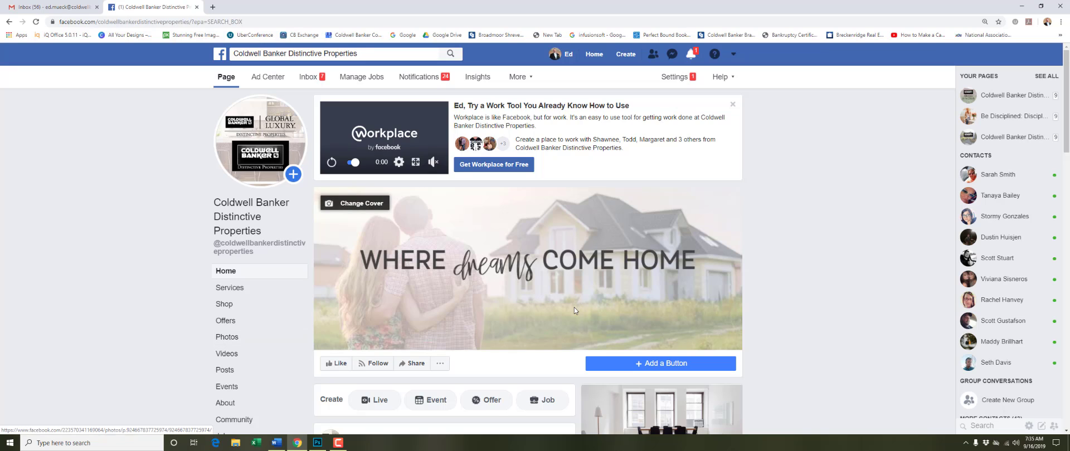
pyautogui.scroll(-2, 520, 306)
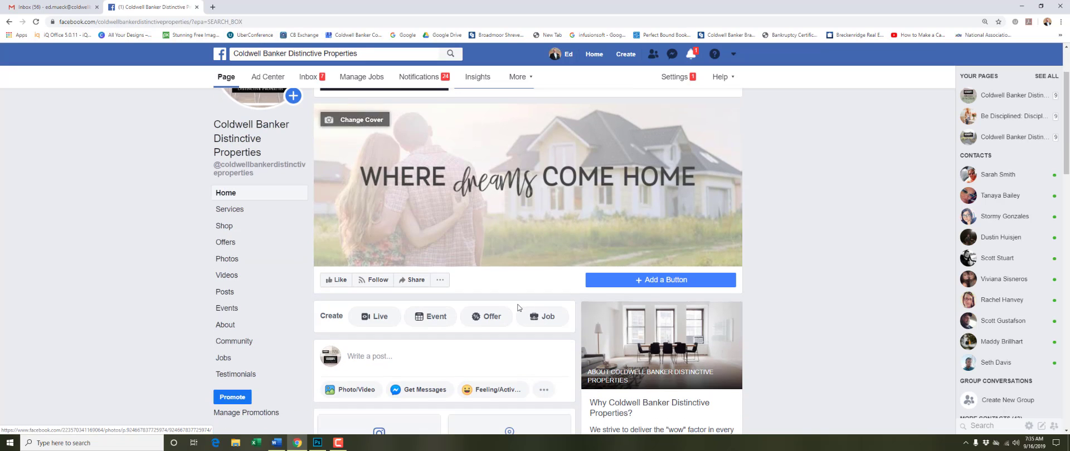
pyautogui.click(426, 323)
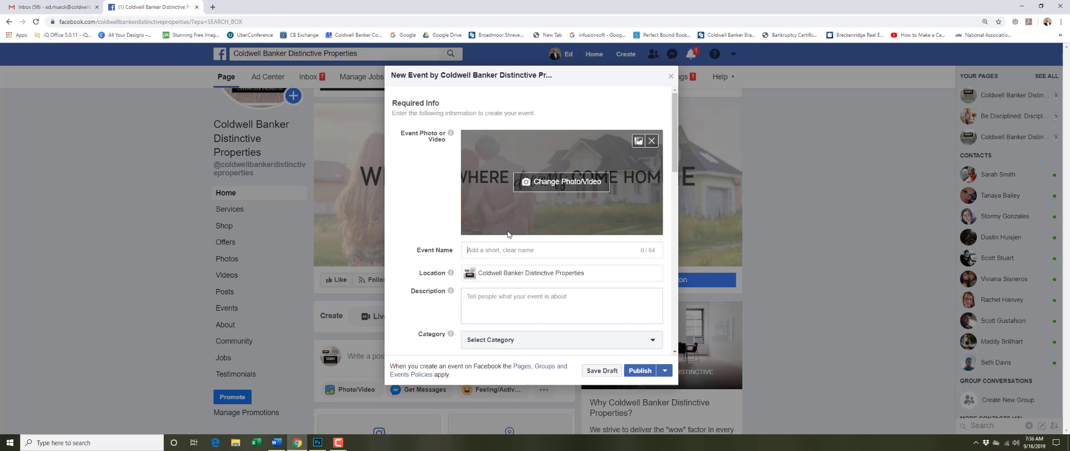
pyautogui.click(559, 186)
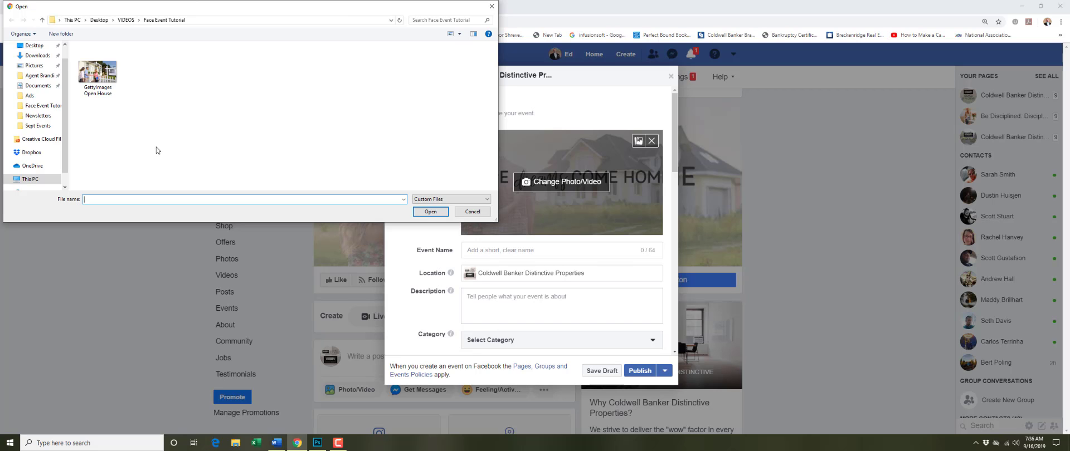
pyautogui.doubleClick(108, 76)
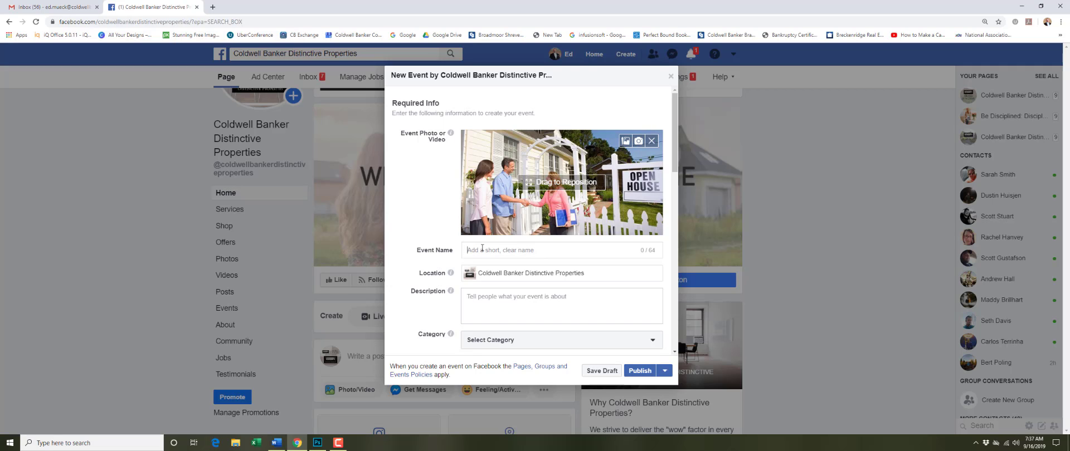
pyautogui.tripleClick(518, 275)
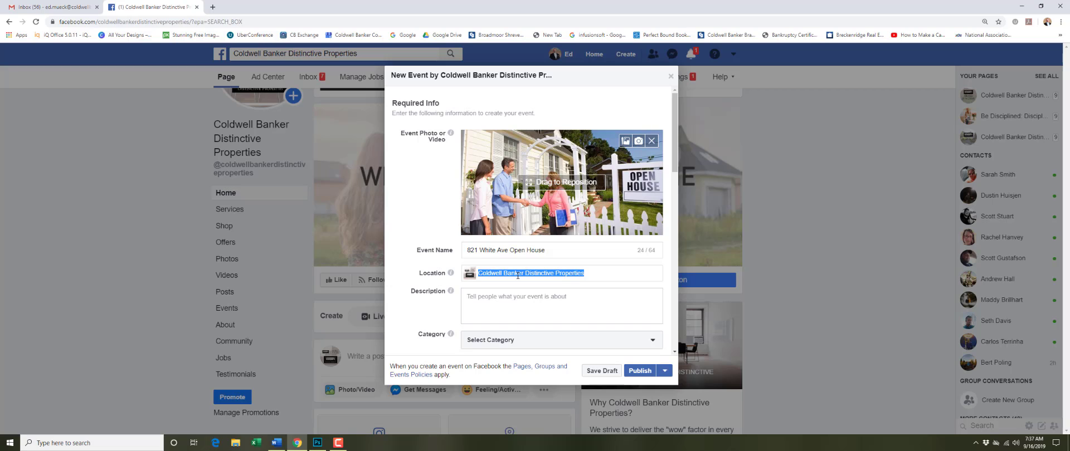
pyautogui.press('BackSpace')
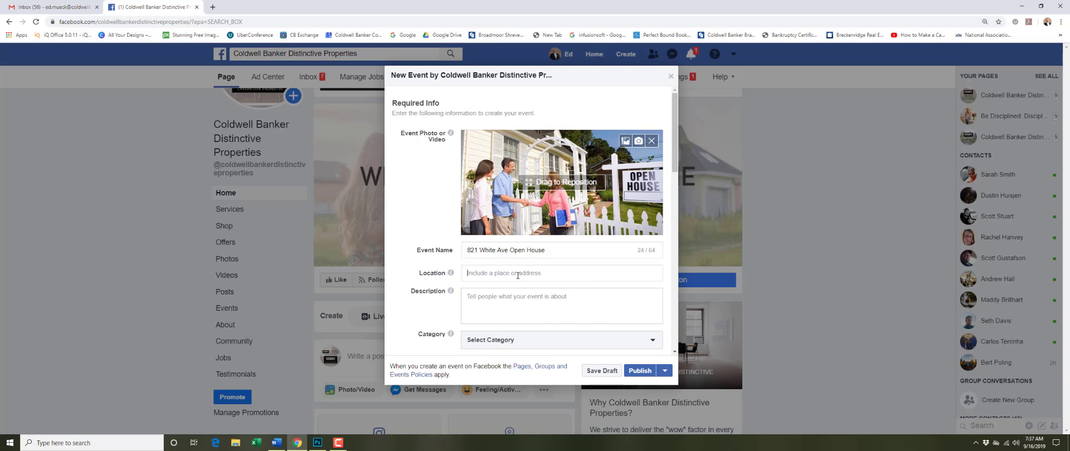
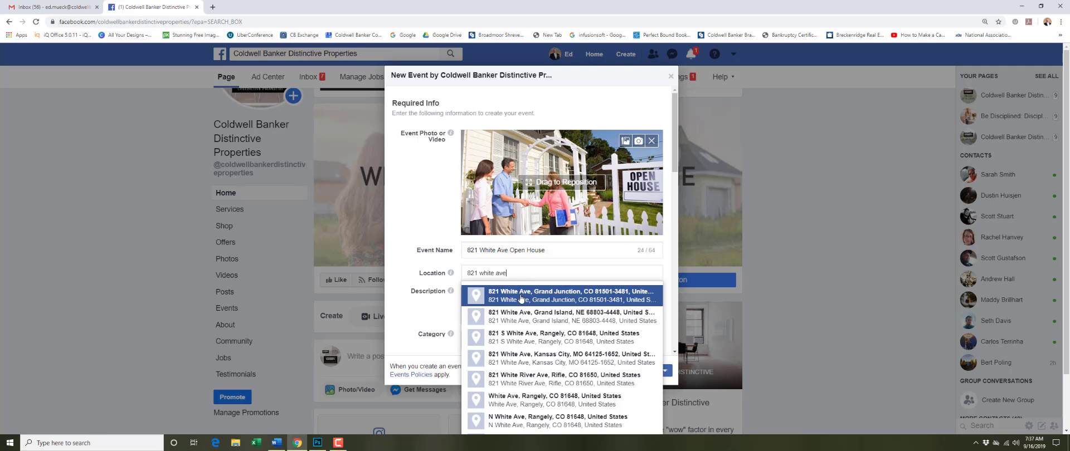
pyautogui.click(520, 297)
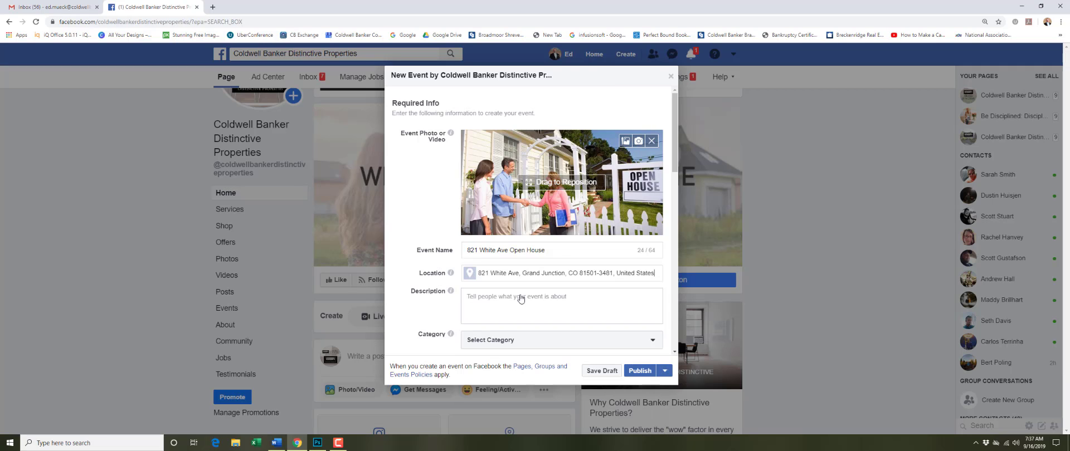
# Step: Paste the listing paragraph about the remodeled 1925 3-bed, 2-bath Downtown ranch into Description
pyautogui.rightClick(468, 297)
pyautogui.click(487, 362)
pyautogui.write('Be certain and stop by to see this lovely 3 bed, 2 bath ranch home in a desirable Downtown location! Originally built in 1925, this historic home has been completely remodeled. This is a must see!')
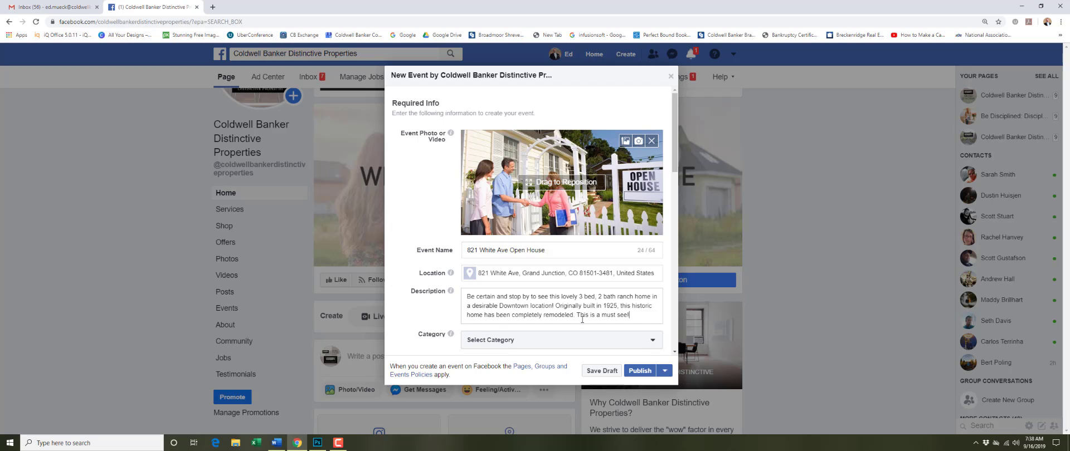
# Step: Set the event category to Home
pyautogui.scroll(-2, 582, 319)
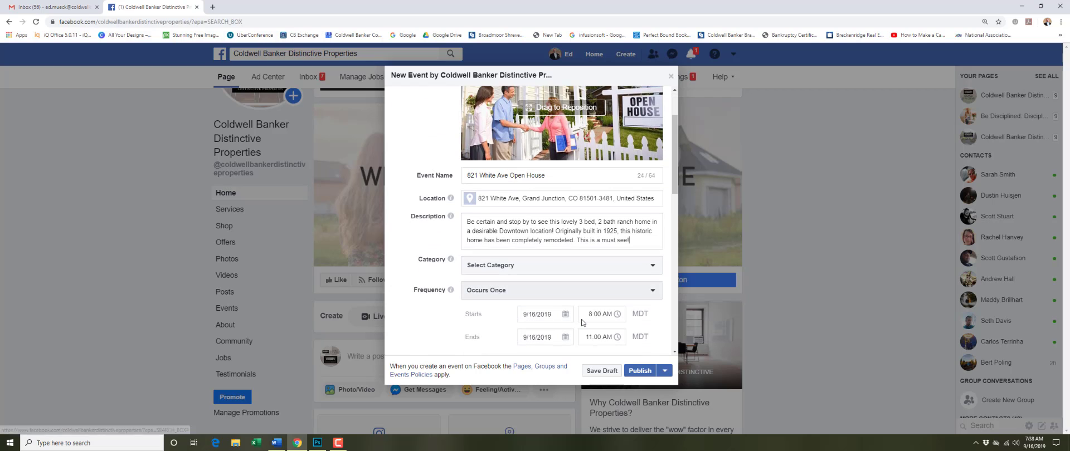
pyautogui.click(585, 257)
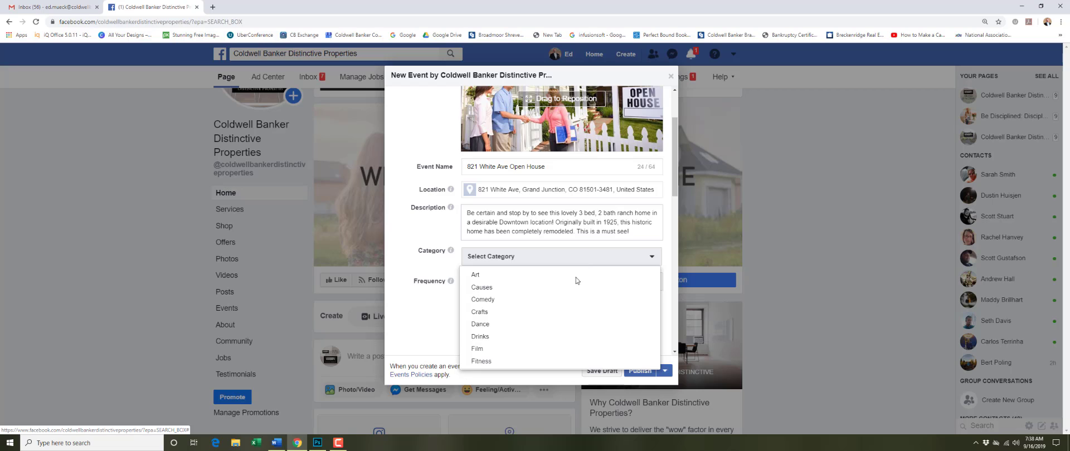
pyautogui.scroll(-3, 567, 305)
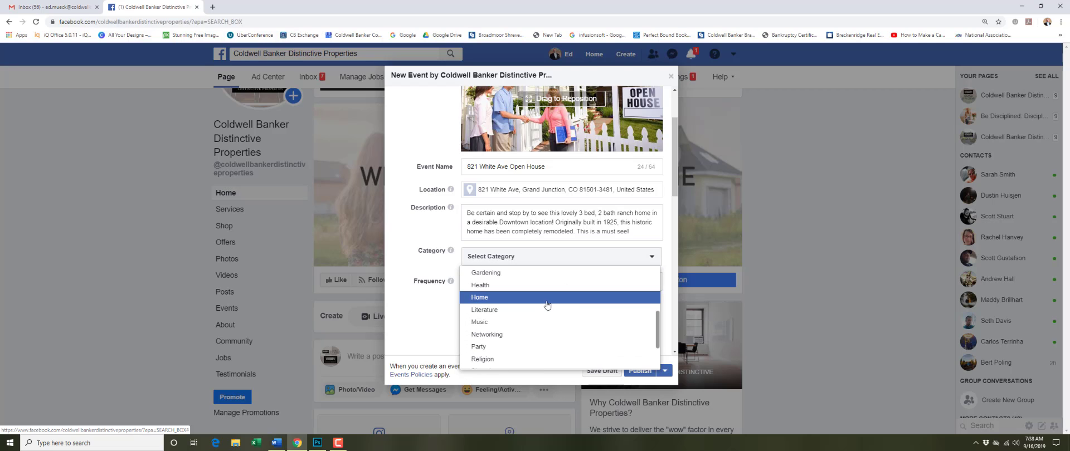
pyautogui.click(543, 303)
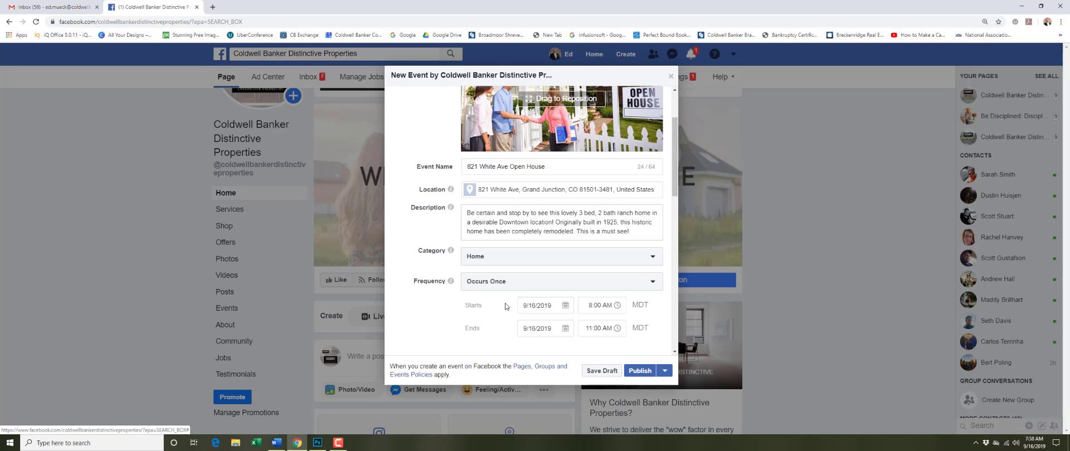
# Step: Set the event start to 9/22/2019 at 10:00 AM
pyautogui.click(535, 308)
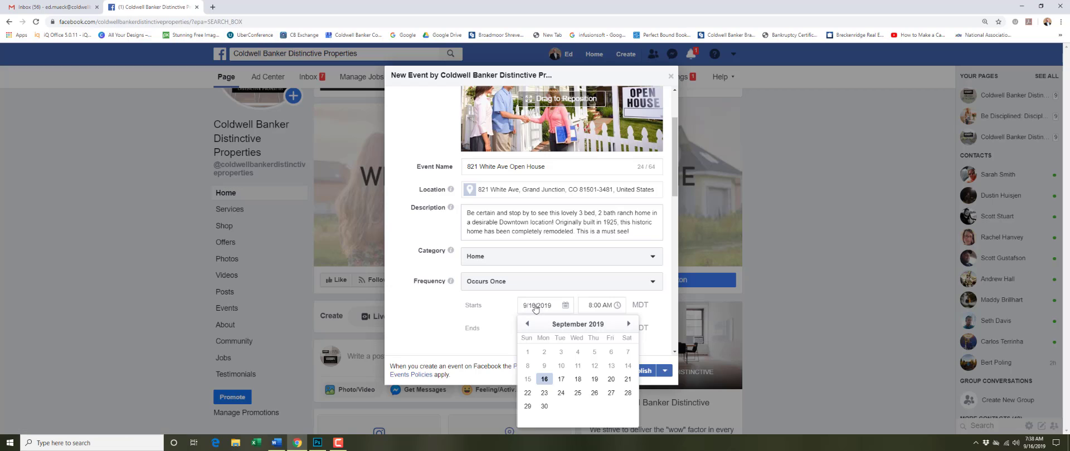
pyautogui.click(529, 394)
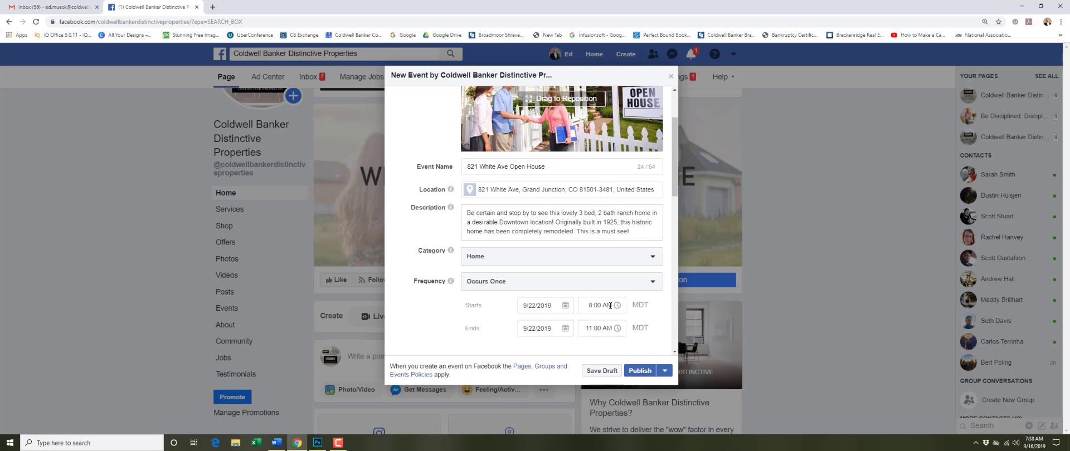
pyautogui.click(591, 307)
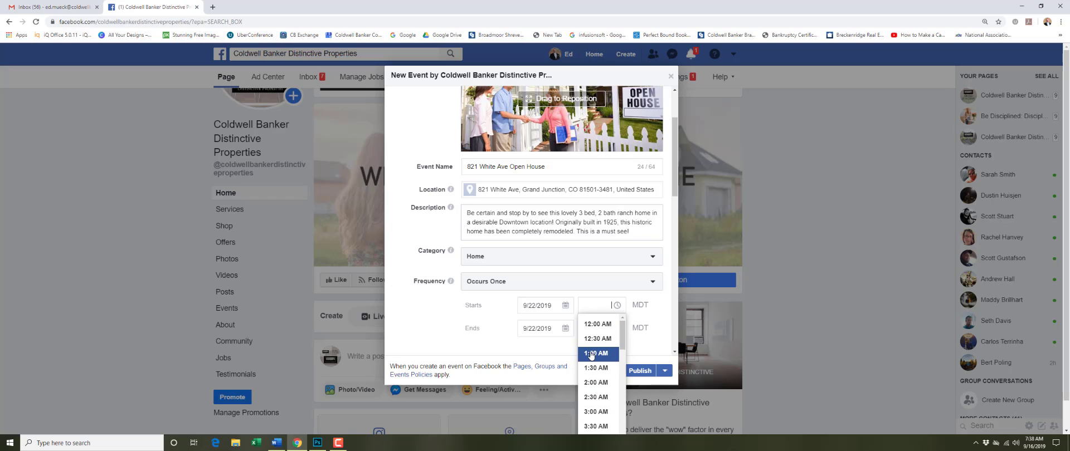
pyautogui.scroll(-5, 591, 355)
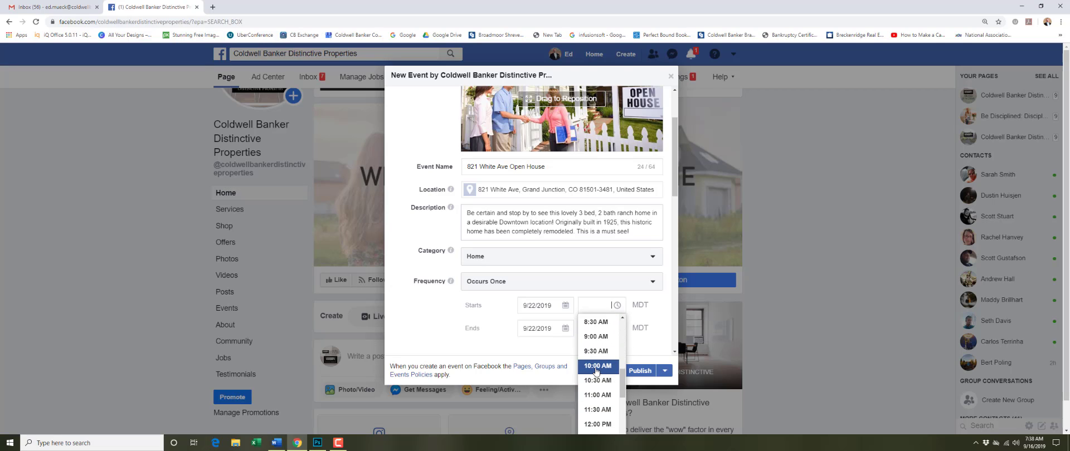
pyautogui.click(596, 368)
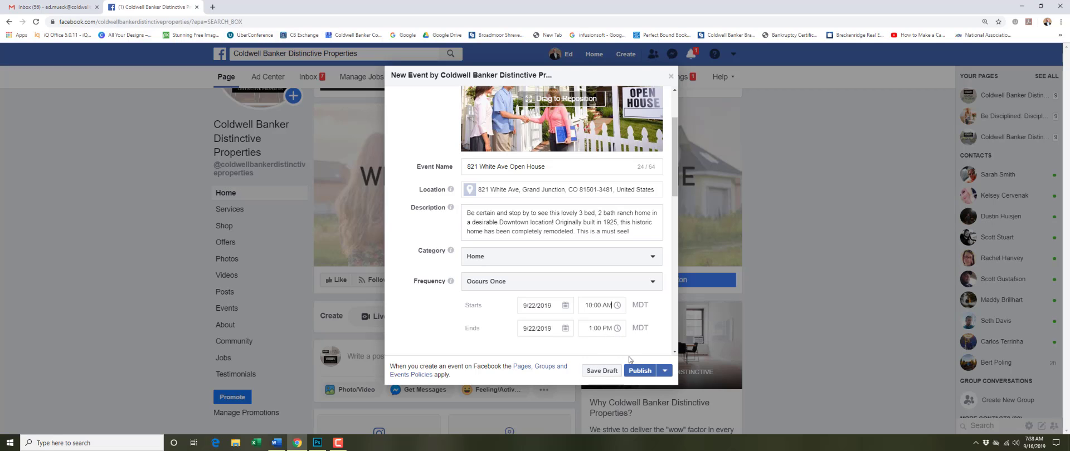
# Step: Add 'Real estate' as the event keyword from the 'rea' suggestions
pyautogui.scroll(-5, 614, 318)
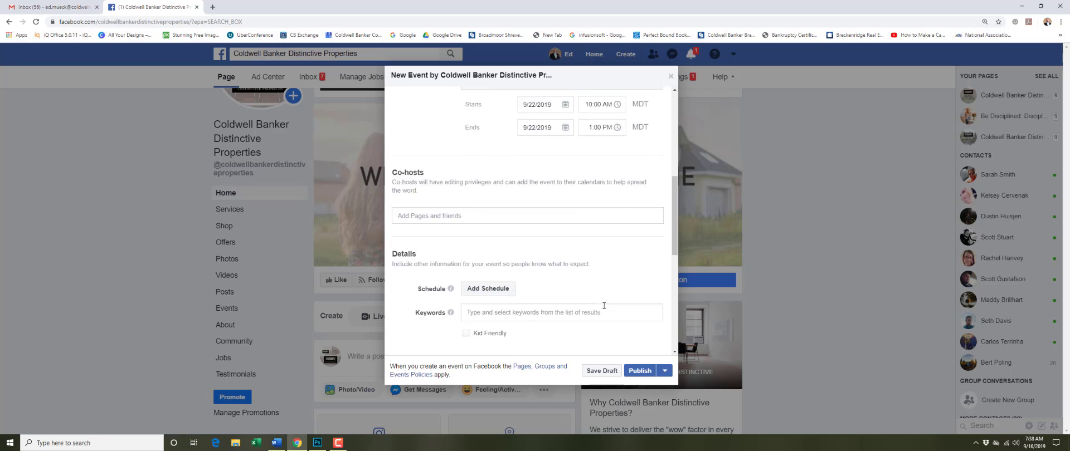
pyautogui.scroll(2, 596, 310)
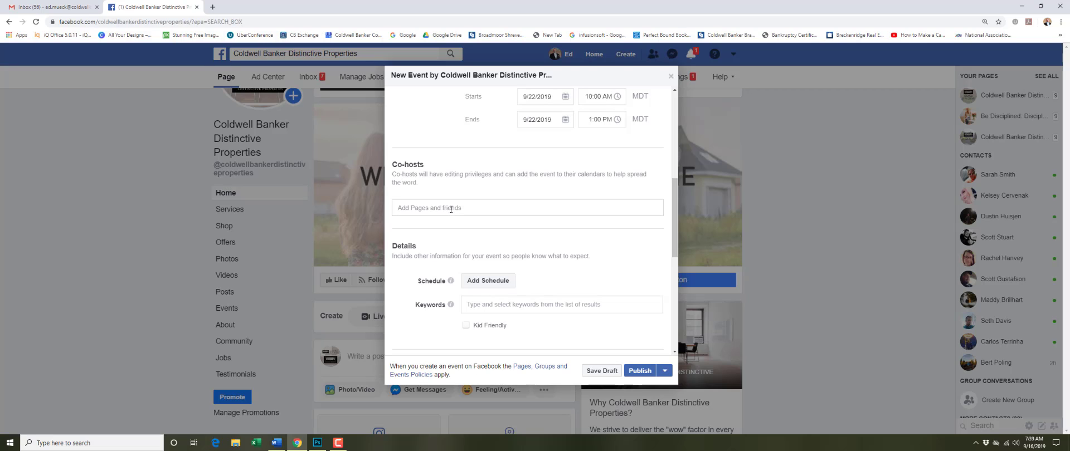
pyautogui.scroll(-3, 452, 210)
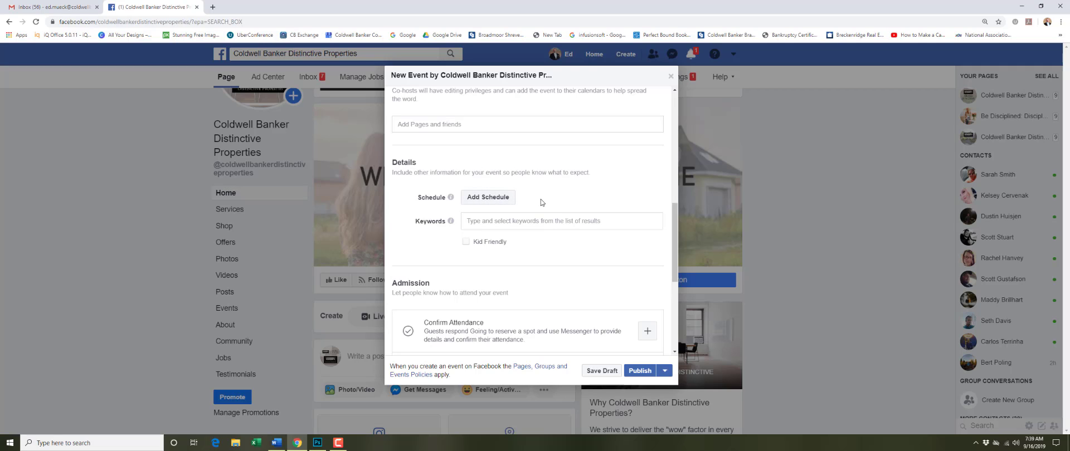
pyautogui.click(530, 222)
pyautogui.write('r')
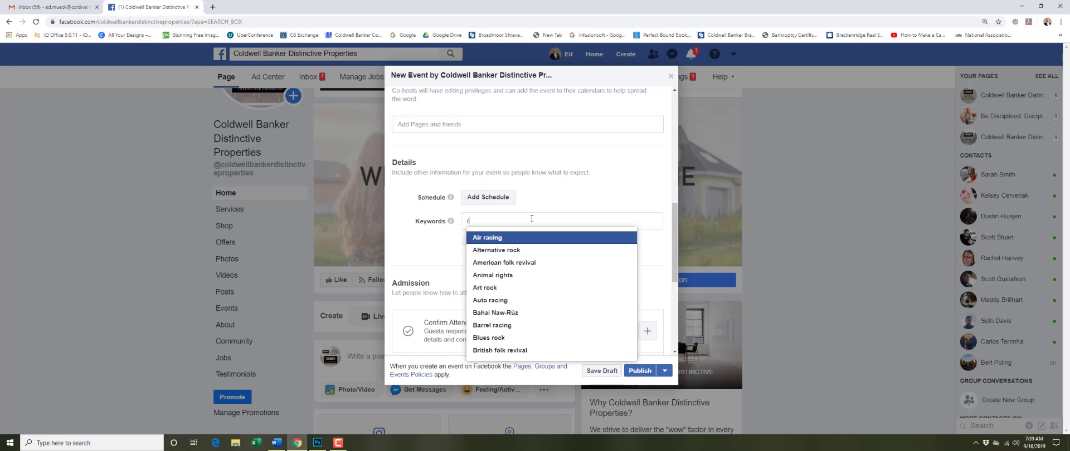
pyautogui.write('ea')
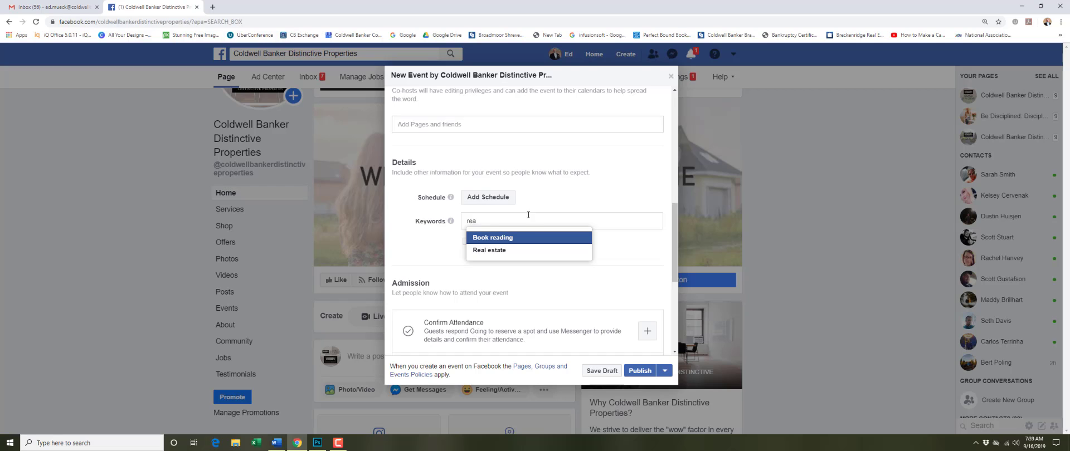
pyautogui.click(515, 251)
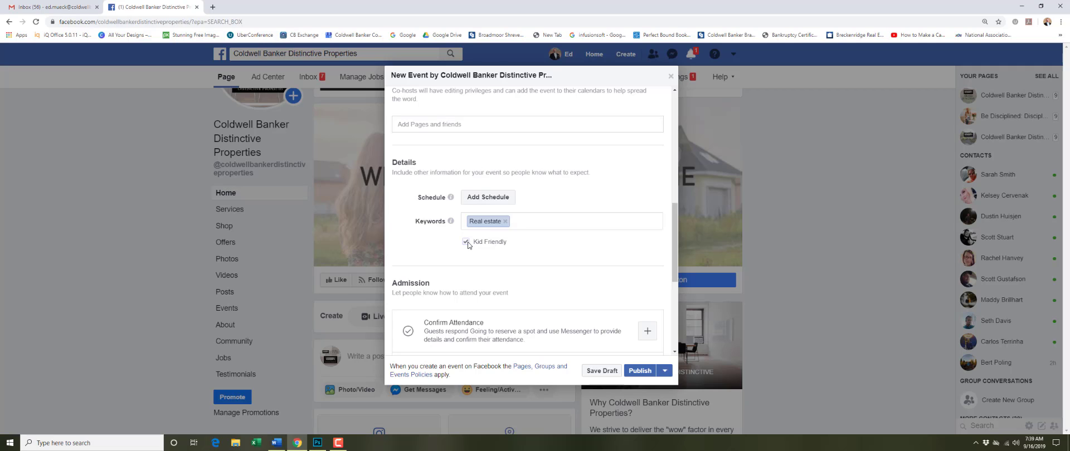
pyautogui.scroll(-4, 469, 245)
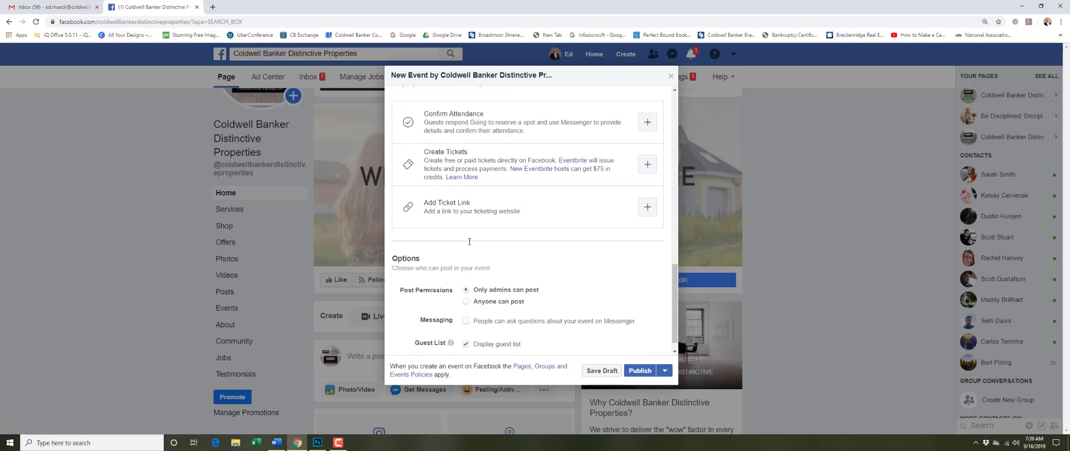
# Step: Expand and collapse Confirm Attendance, leaving it off, then move down to the event options
pyautogui.scroll(1, 469, 242)
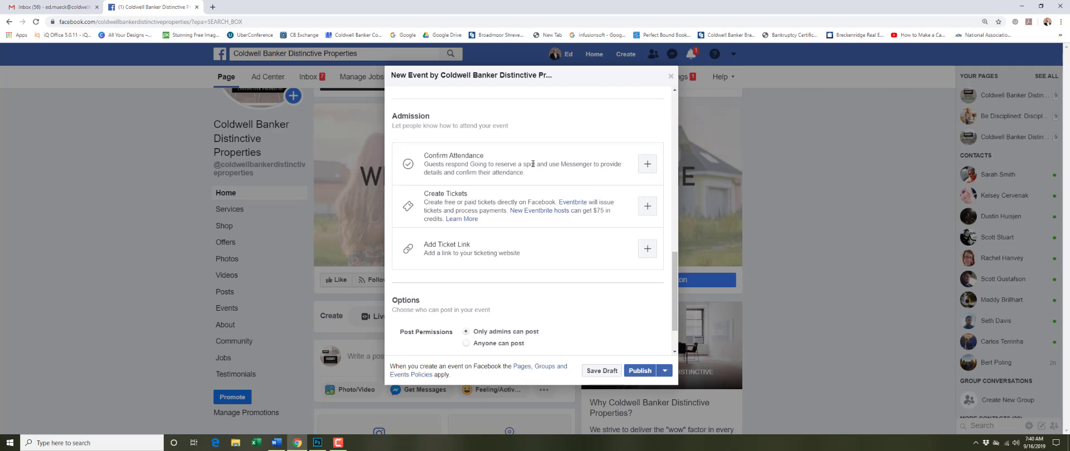
pyautogui.click(647, 164)
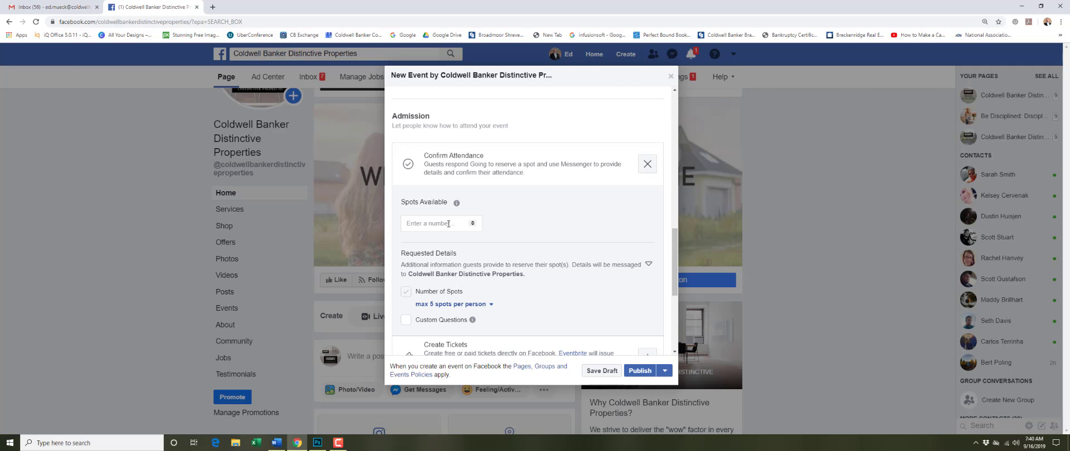
pyautogui.click(647, 164)
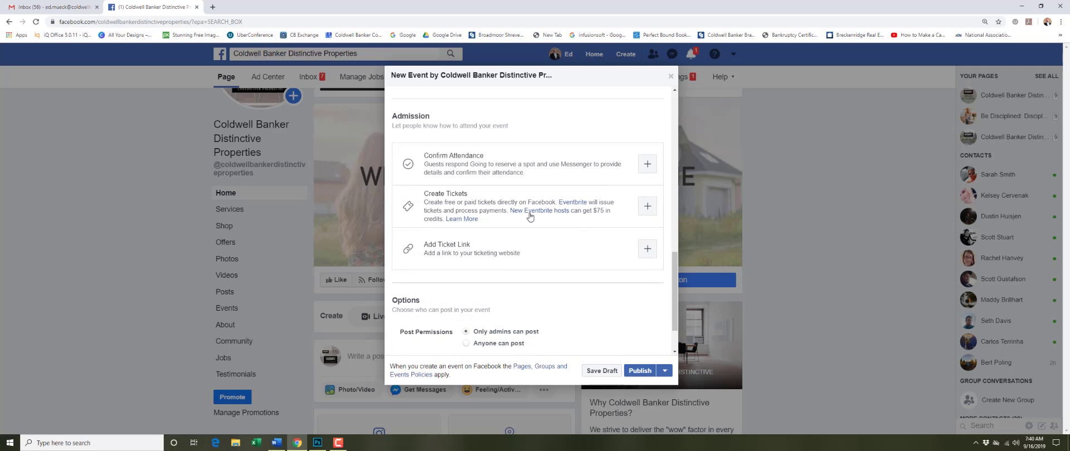
pyautogui.moveTo(540, 212)
pyautogui.scroll(-2, 497, 215)
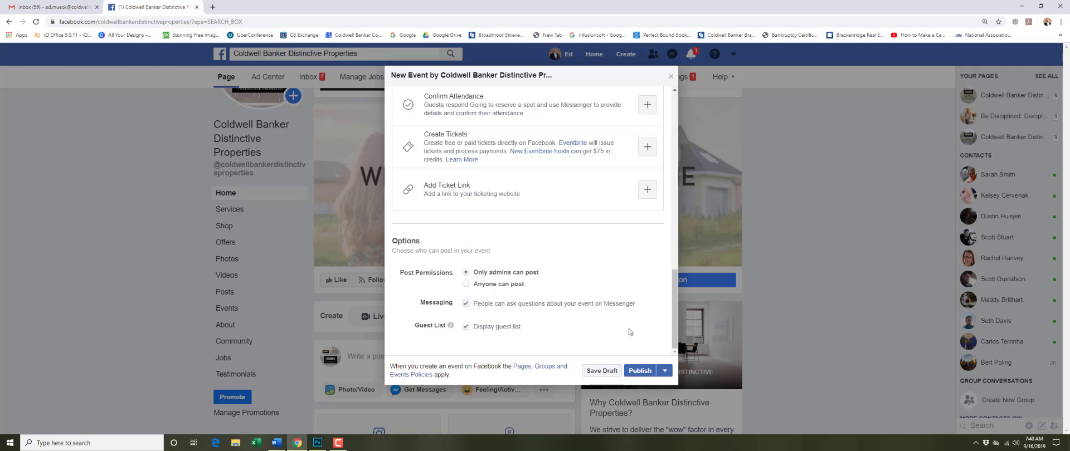
# Step: Publish the event and dismiss the 'Make your event easy to find' popup
pyautogui.click(641, 372)
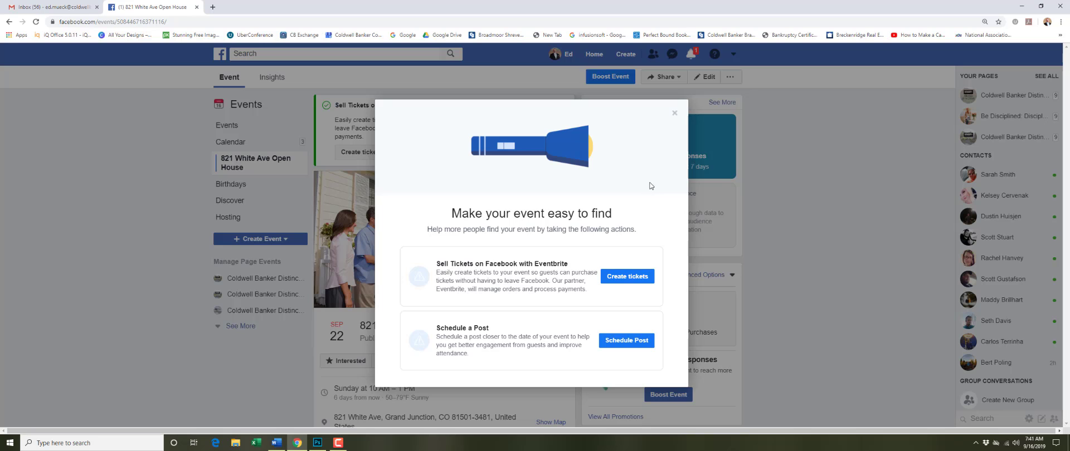
pyautogui.click(675, 113)
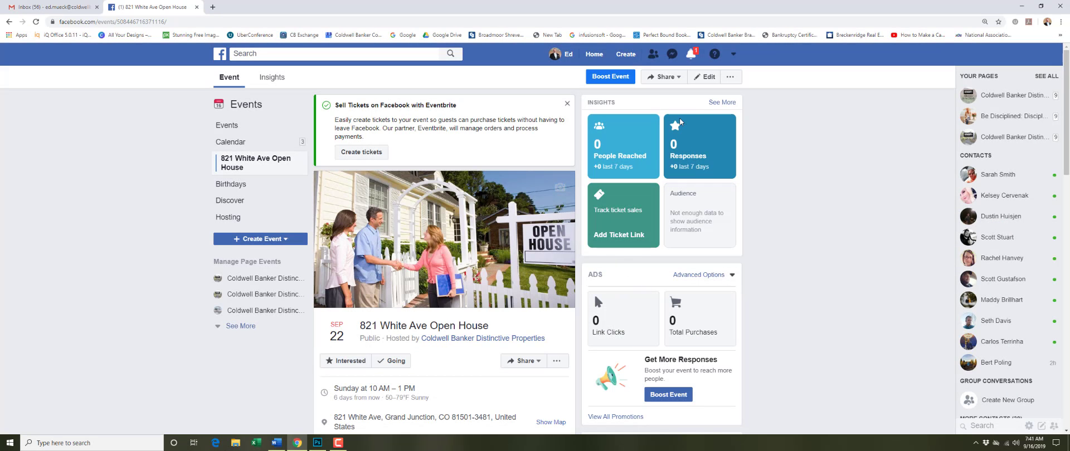
pyautogui.click(664, 77)
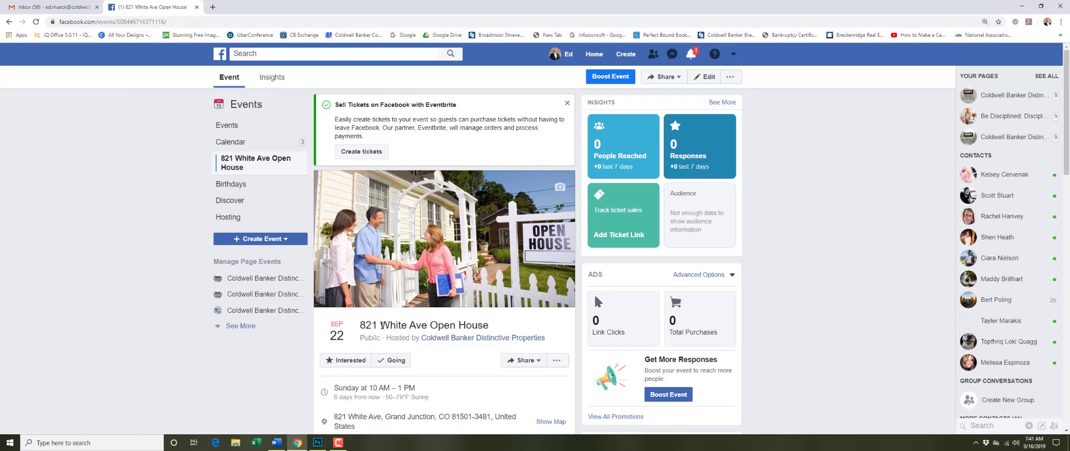
pyautogui.scroll(-4, 382, 326)
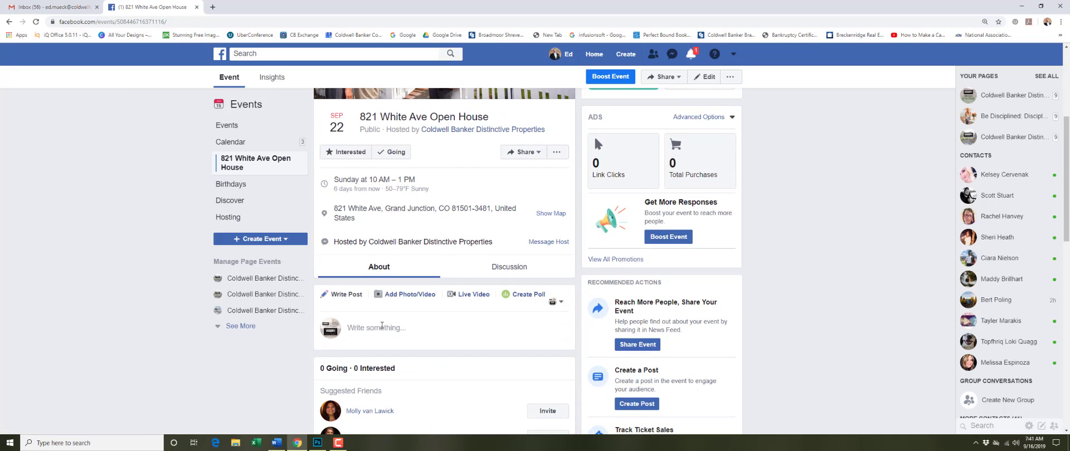
pyautogui.scroll(-3, 382, 326)
pyautogui.scroll(2, 382, 326)
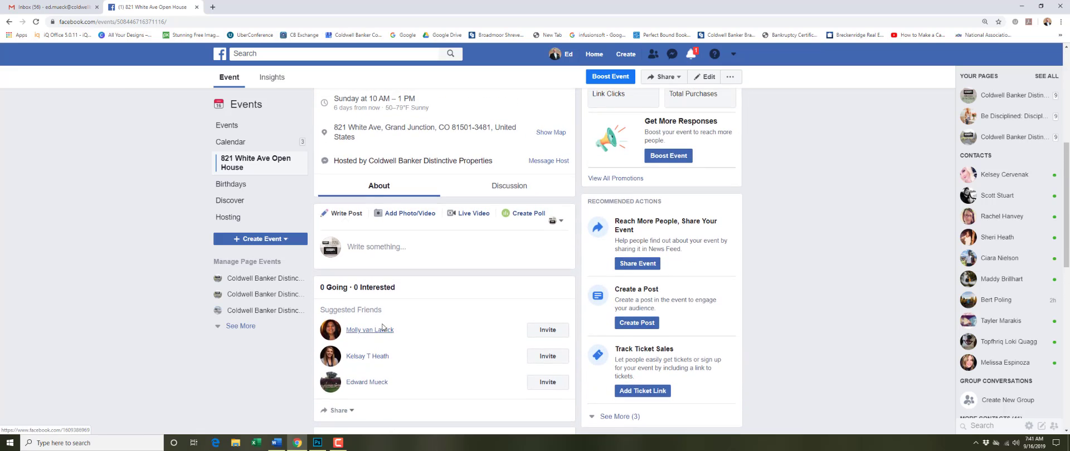
pyautogui.scroll(2, 383, 328)
pyautogui.scroll(1, 383, 328)
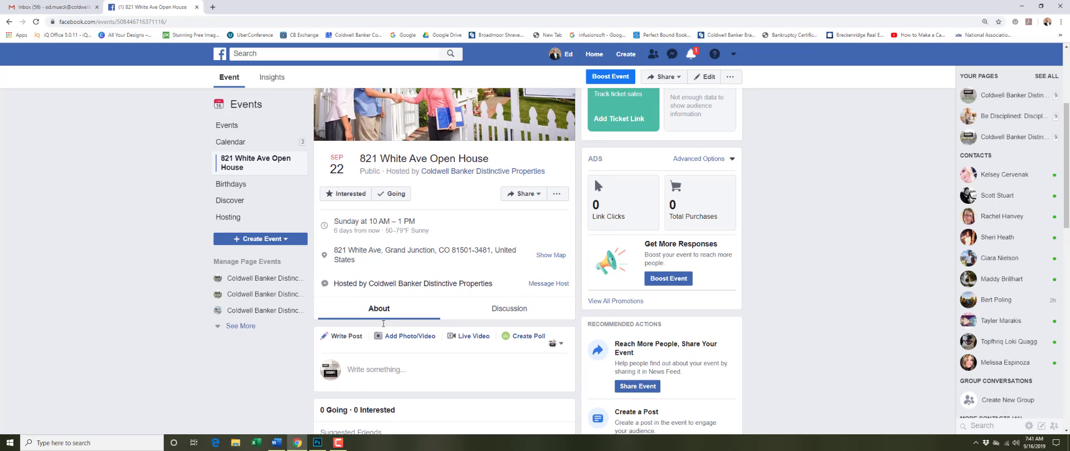
pyautogui.scroll(-2, 383, 328)
pyautogui.scroll(-4, 383, 328)
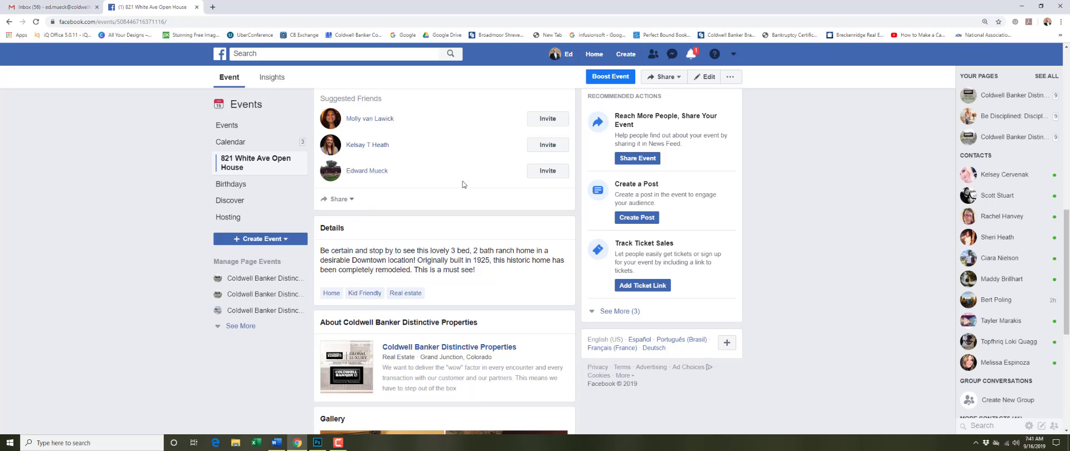
pyautogui.scroll(-1, 454, 261)
pyautogui.scroll(-2, 454, 260)
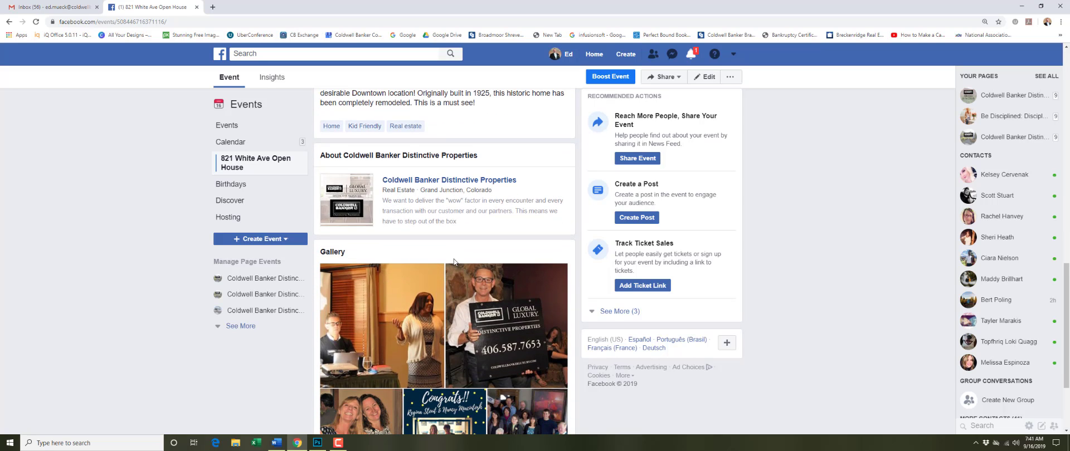
pyautogui.scroll(8, 454, 261)
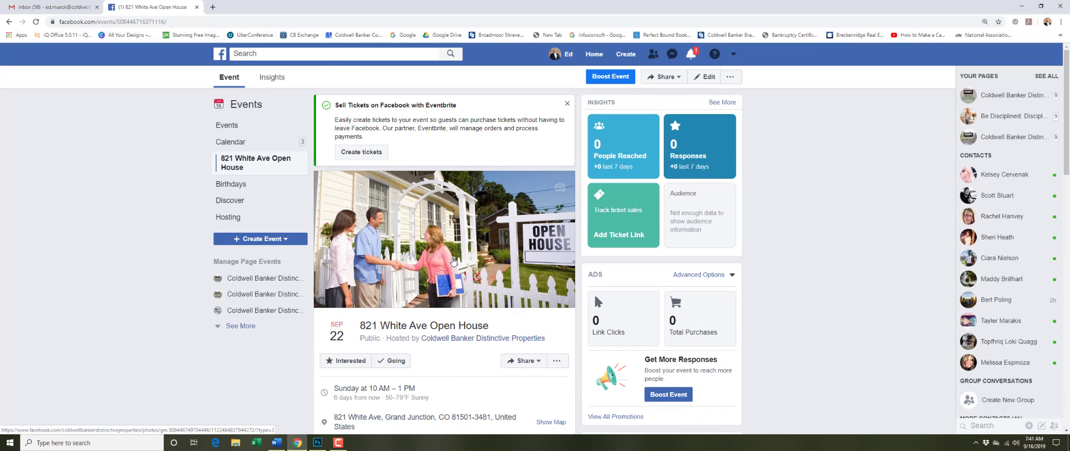